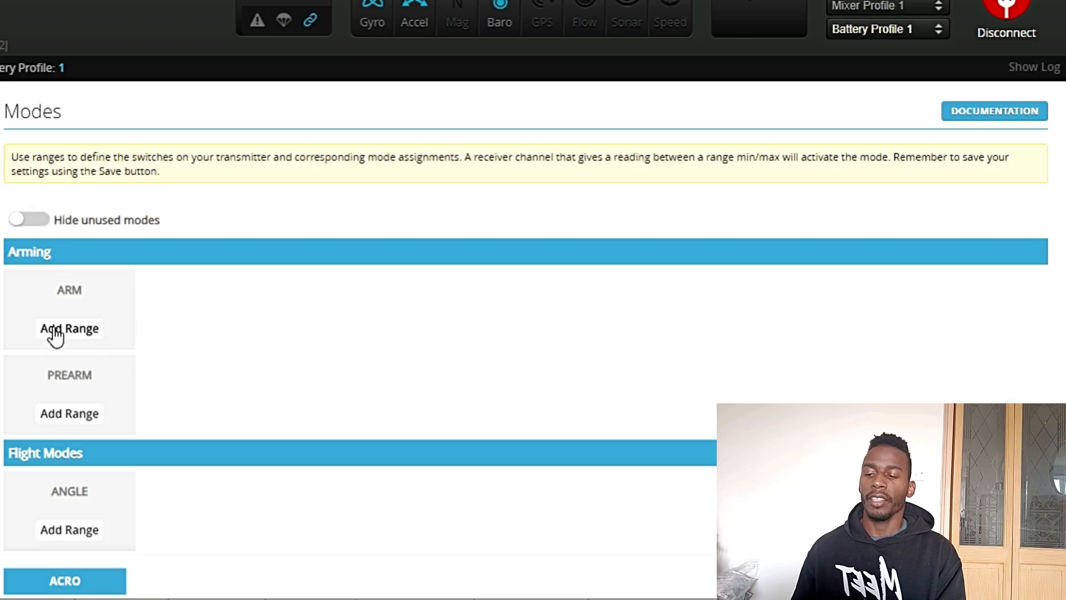
Add an ARM mode range on CH 5 spanning 1825 to 2100.
{"action": "left_click", "coordinate": [55, 332]}
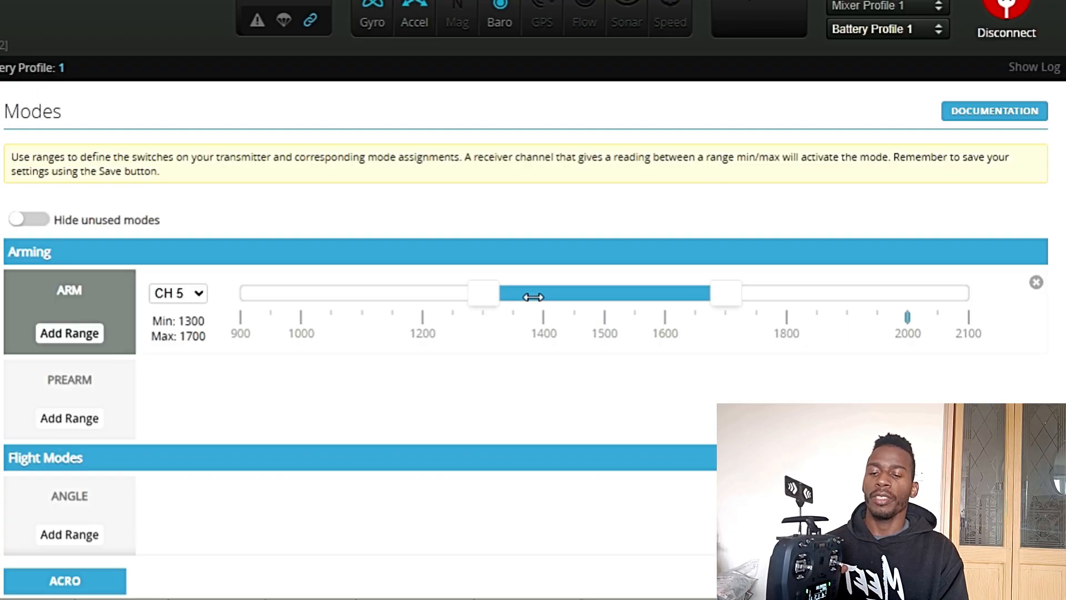
{"action": "left_click_drag", "start_coordinate": [532, 297], "coordinate": [827, 282]}
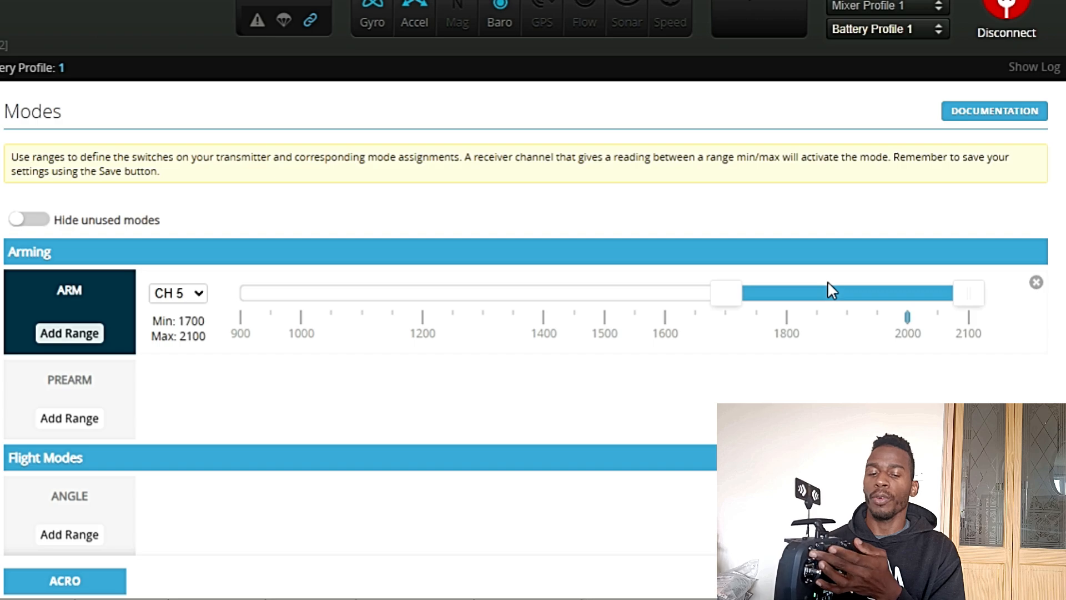
{"action": "left_click_drag", "start_coordinate": [725, 294], "coordinate": [805, 303]}
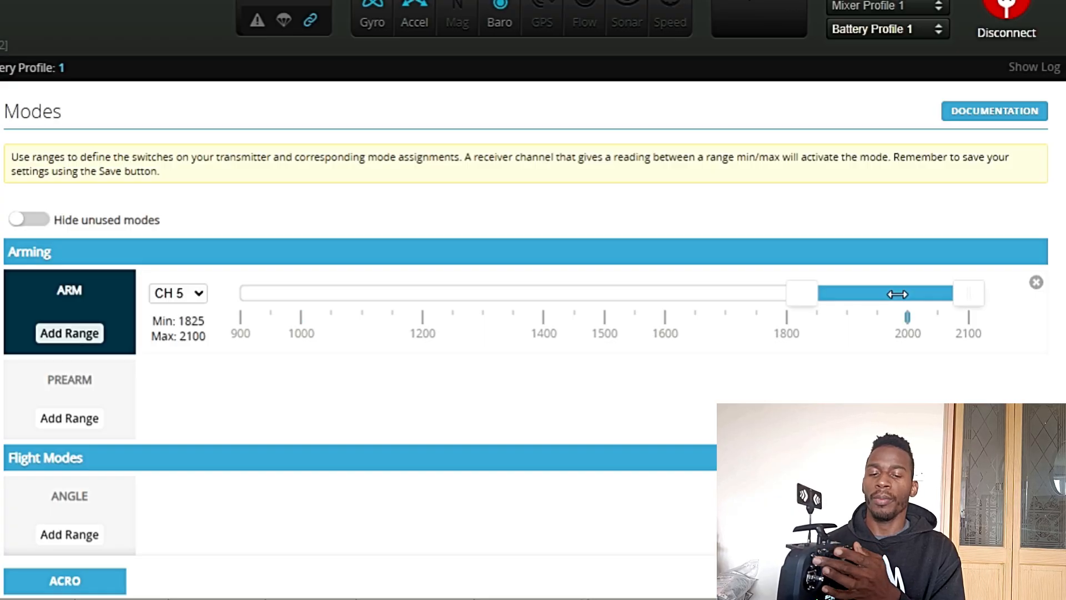
Add a PREARM mode range using automatic channel detection to assign CH 8, and set it to 1875–2100.
{"action": "left_click", "coordinate": [81, 420]}
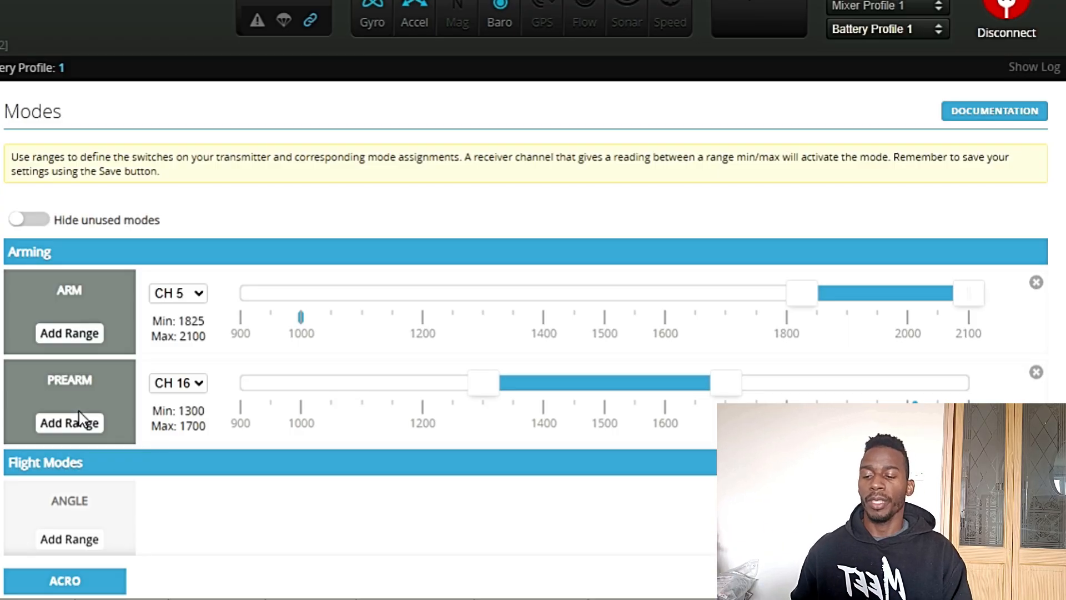
{"action": "left_click", "coordinate": [189, 383]}
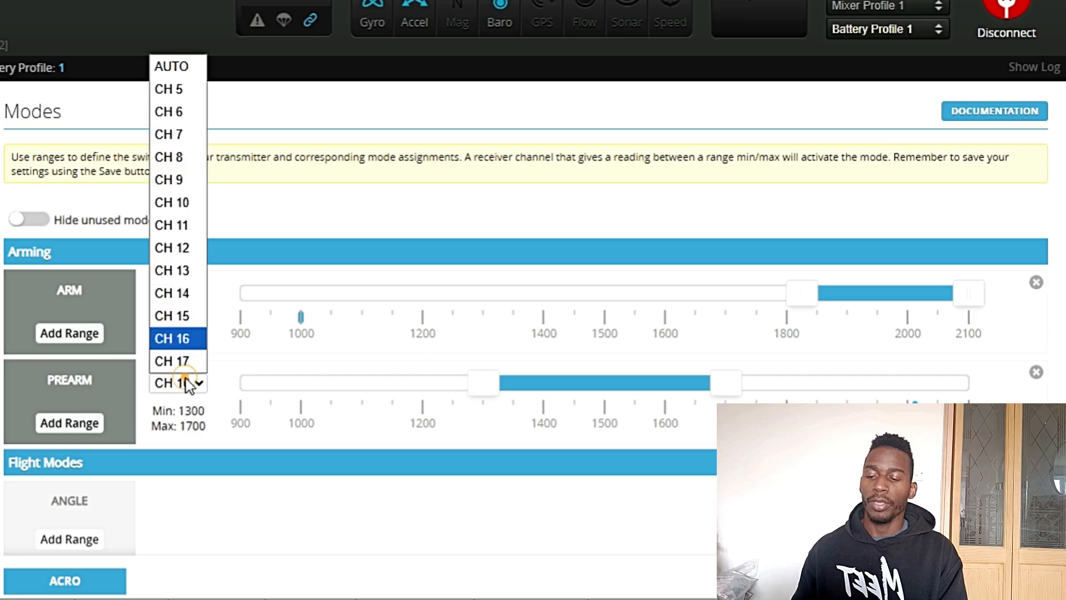
{"action": "left_click", "coordinate": [175, 62]}
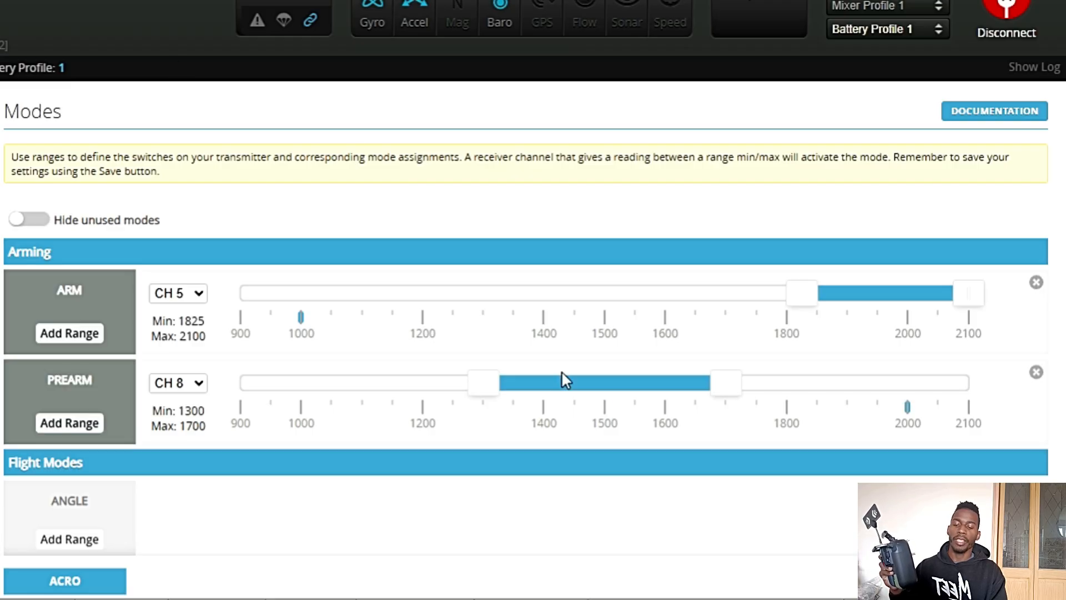
{"action": "left_click_drag", "start_coordinate": [554, 382], "coordinate": [895, 383]}
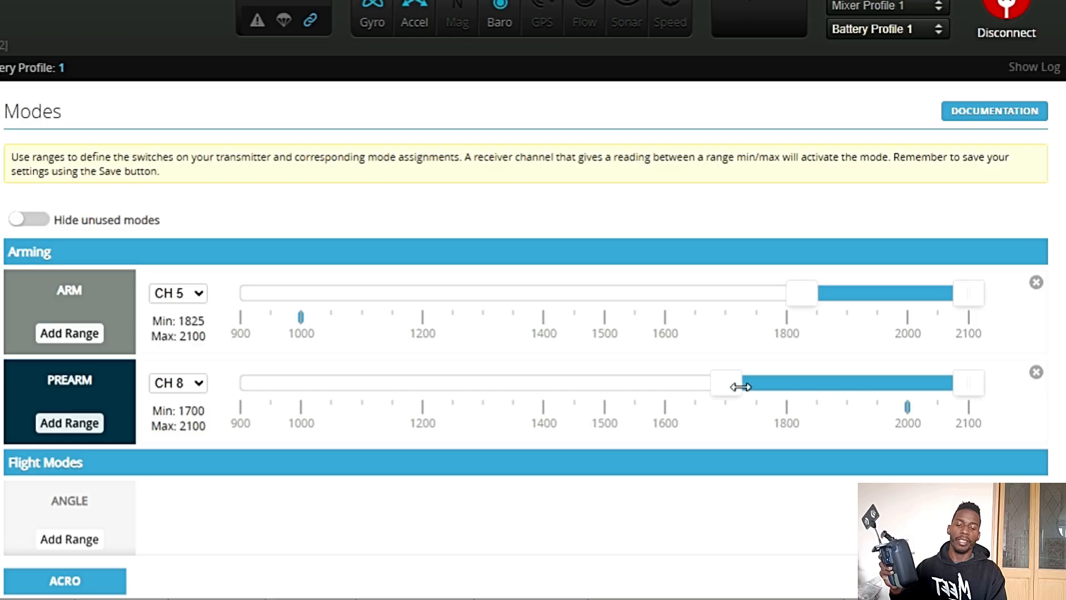
{"action": "left_click_drag", "start_coordinate": [741, 388], "coordinate": [838, 386]}
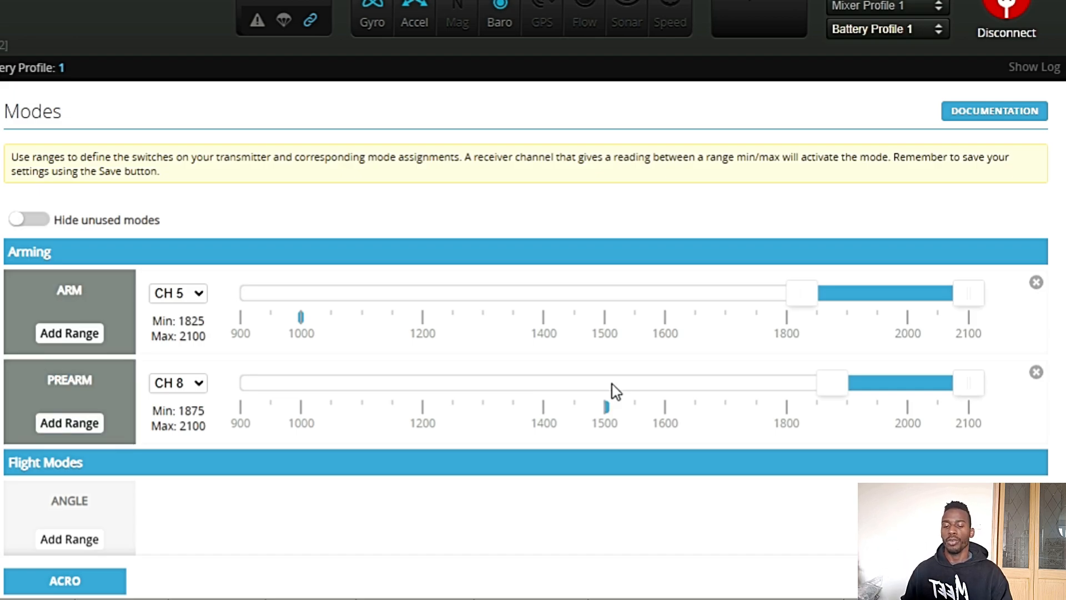
Add an ANGLE flight mode range using automatic channel detection to assign CH 7, and set it to 1425–1600.
{"action": "scroll", "coordinate": [612, 385], "scroll_direction": "down", "scroll_amount": 4}
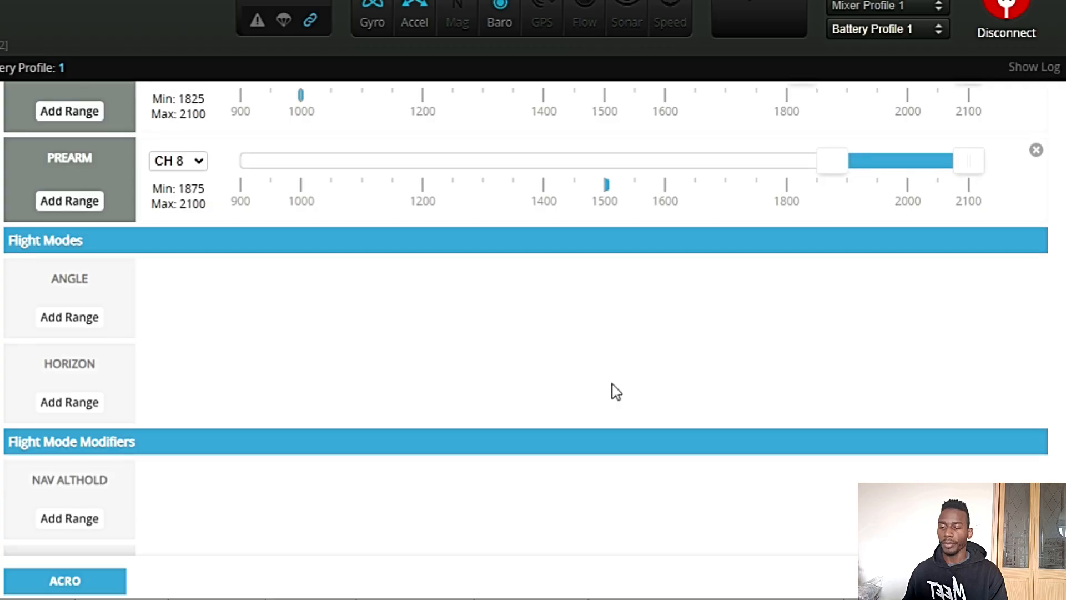
{"action": "left_click", "coordinate": [81, 320]}
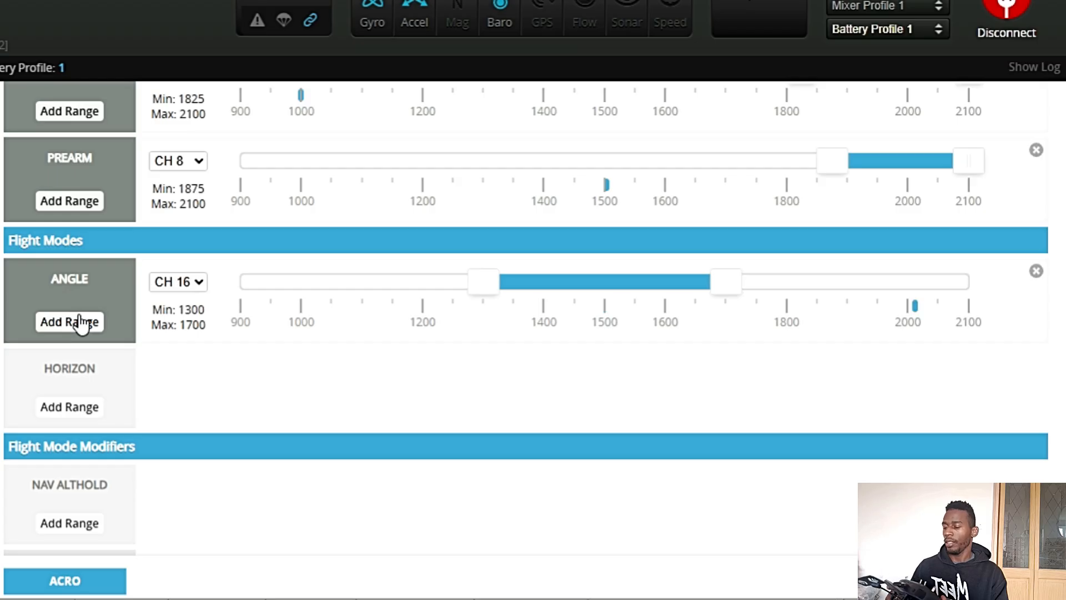
{"action": "left_click", "coordinate": [198, 284]}
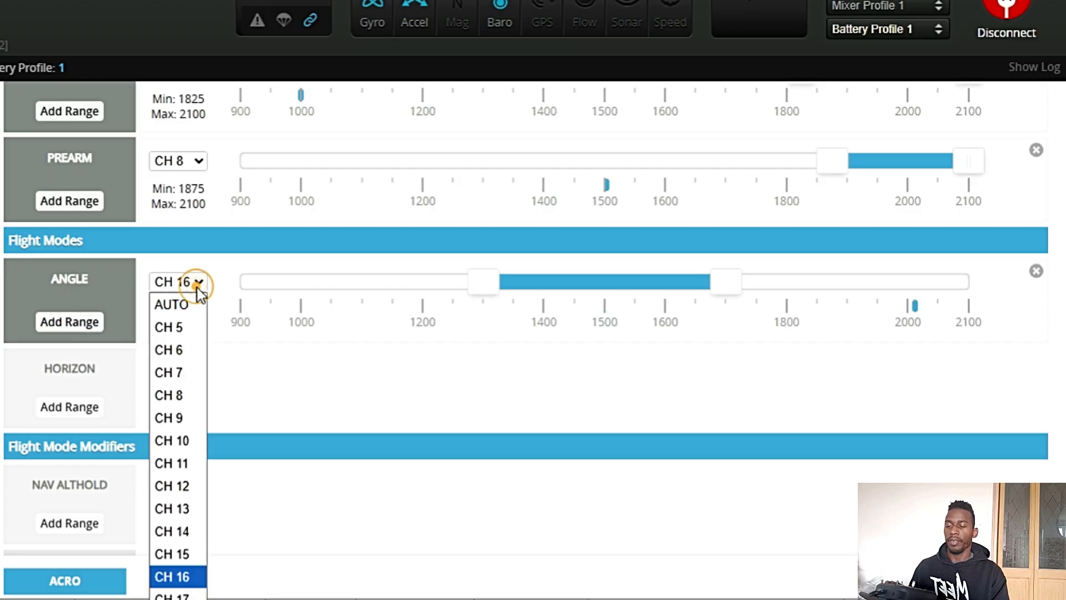
{"action": "left_click", "coordinate": [174, 304]}
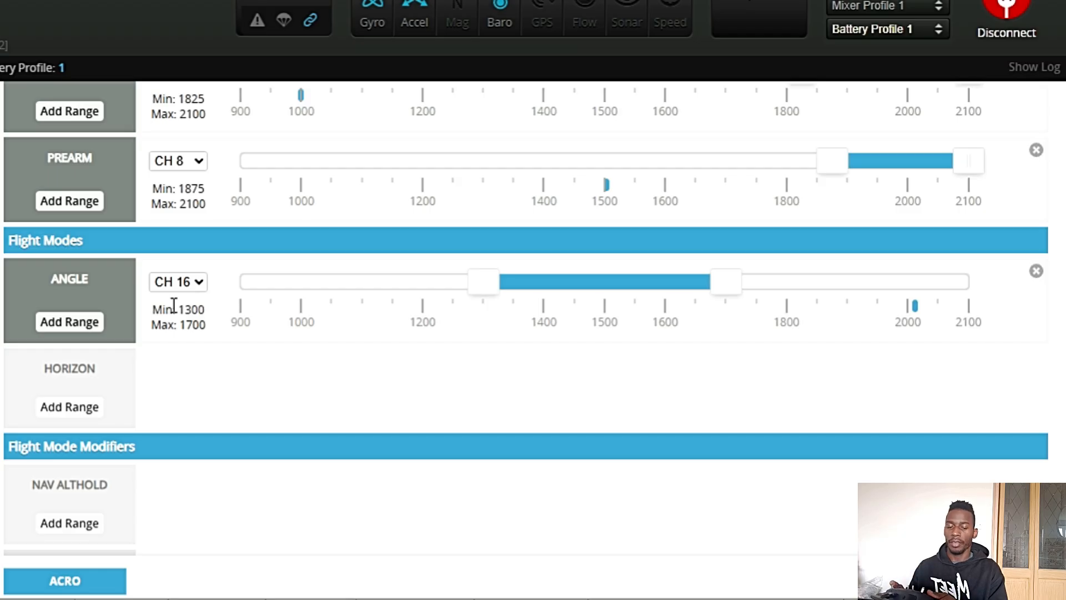
{"action": "left_click", "coordinate": [201, 280]}
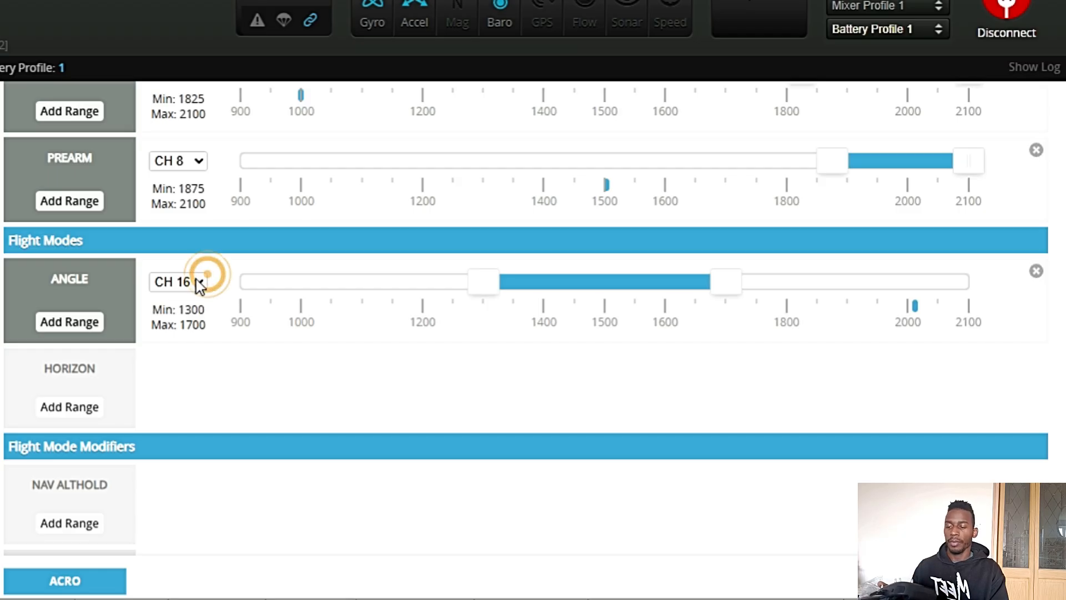
{"action": "left_click", "coordinate": [176, 304]}
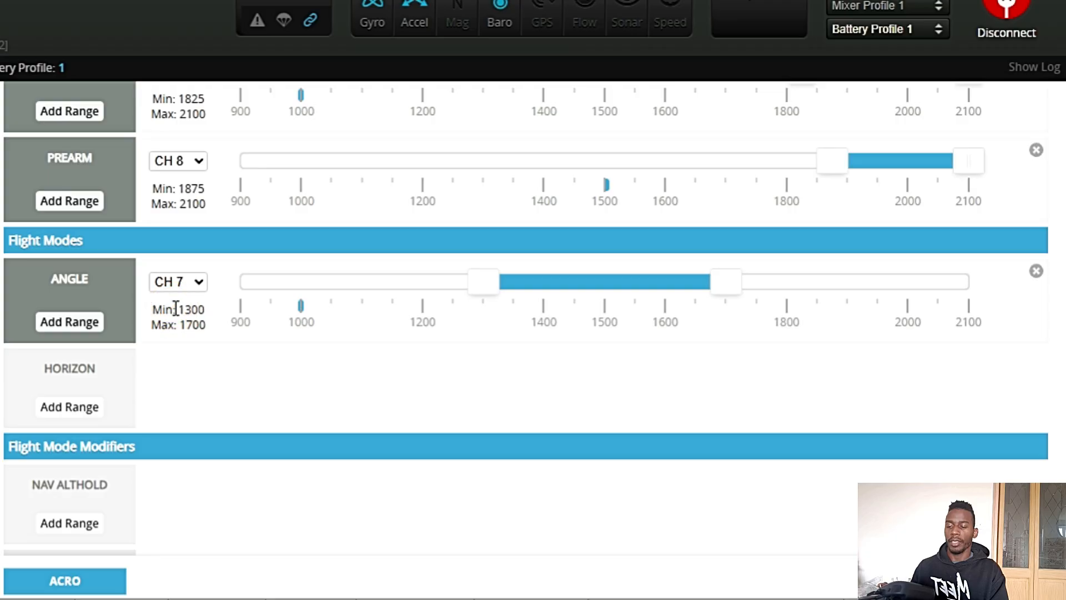
{"action": "left_click_drag", "start_coordinate": [529, 283], "coordinate": [235, 278]}
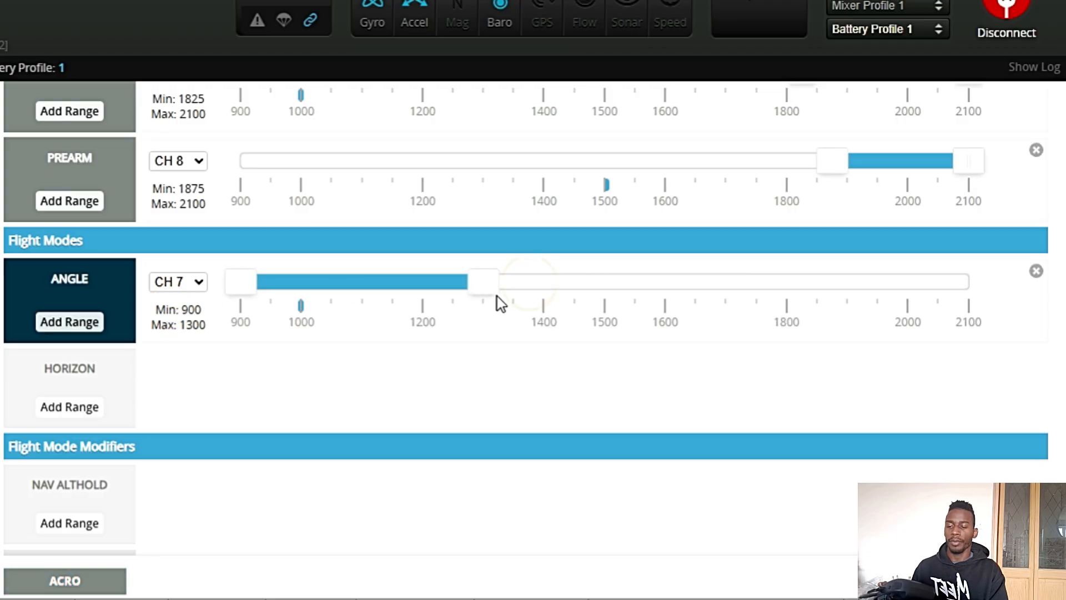
{"action": "left_click_drag", "start_coordinate": [479, 278], "coordinate": [349, 281]}
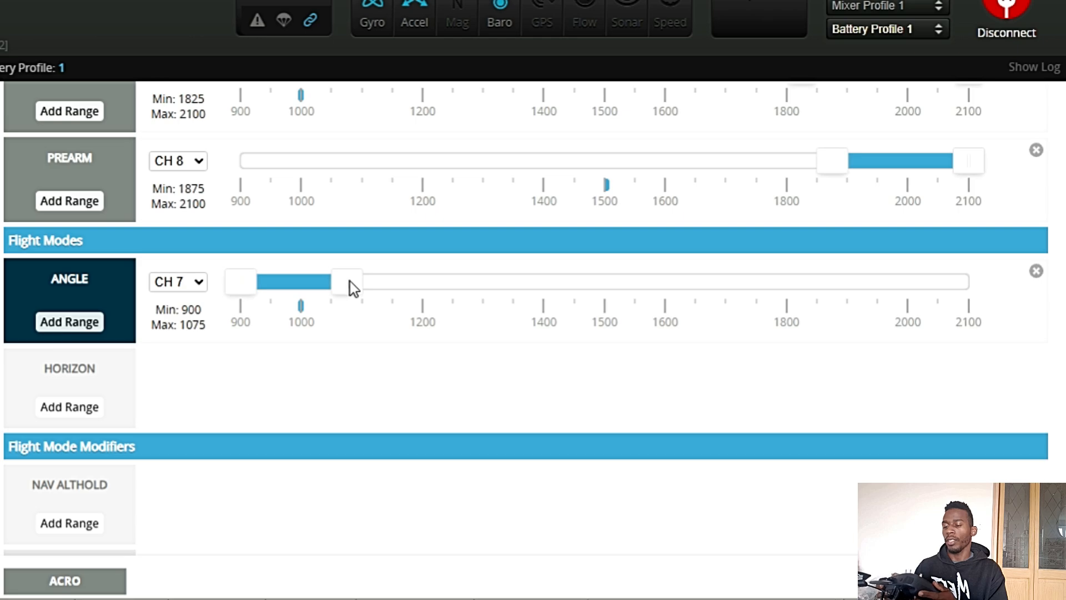
{"action": "left_click_drag", "start_coordinate": [285, 281], "coordinate": [597, 266]}
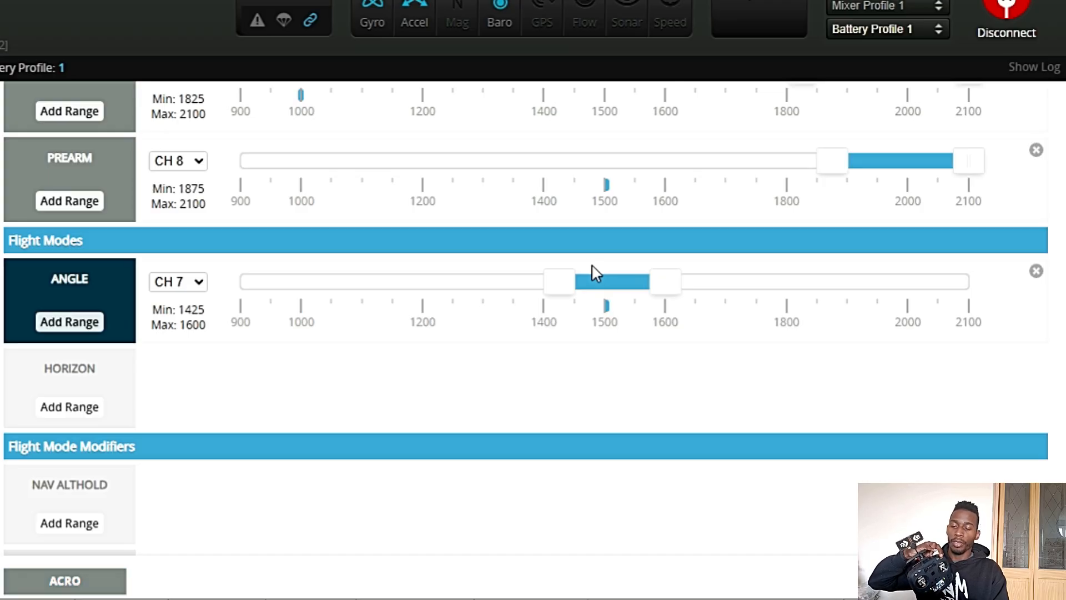
Add a HORIZON flight mode range on CH 7 spanning 900 to 1100.
{"action": "left_click", "coordinate": [76, 411]}
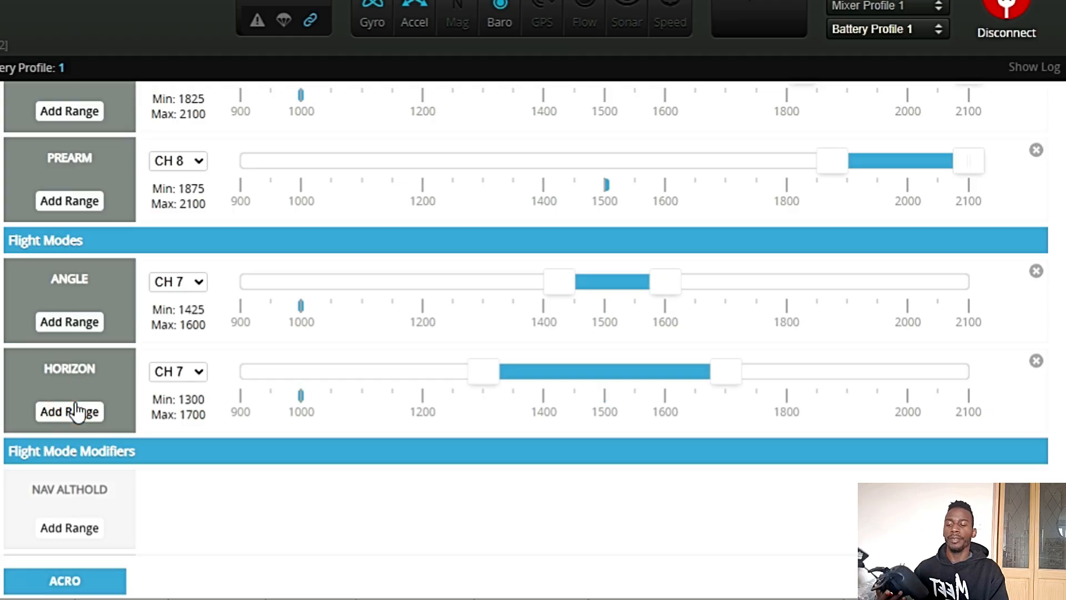
{"action": "left_click_drag", "start_coordinate": [528, 371], "coordinate": [164, 372]}
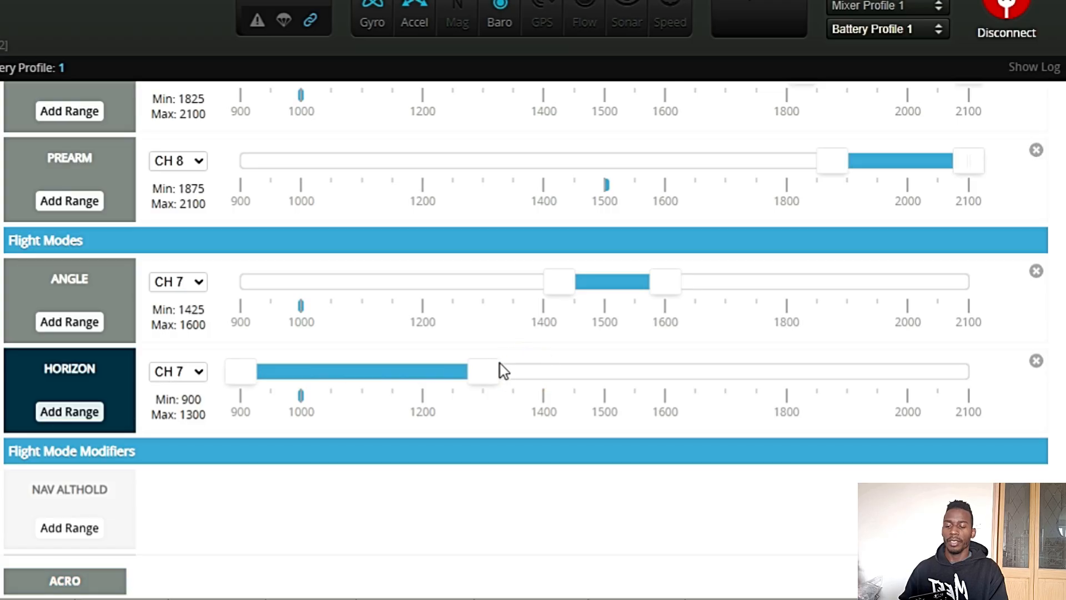
{"action": "left_click_drag", "start_coordinate": [483, 371], "coordinate": [357, 383]}
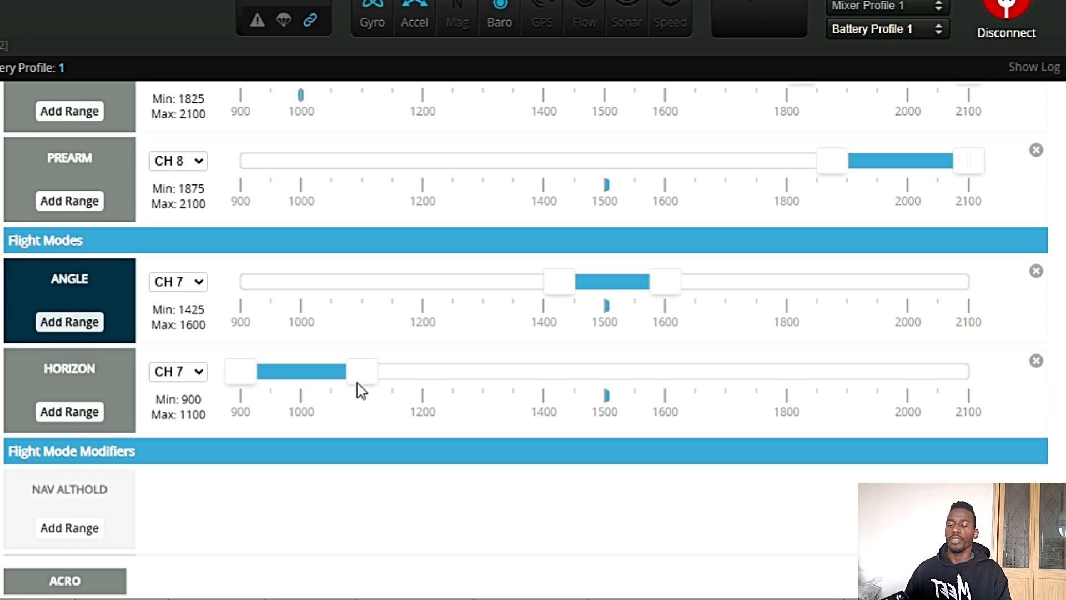
Add a NAV ALTHOLD modifier range using automatic channel detection to assign CH 9, and set it to 1850–2100.
{"action": "scroll", "coordinate": [357, 383], "scroll_direction": "down", "scroll_amount": 5}
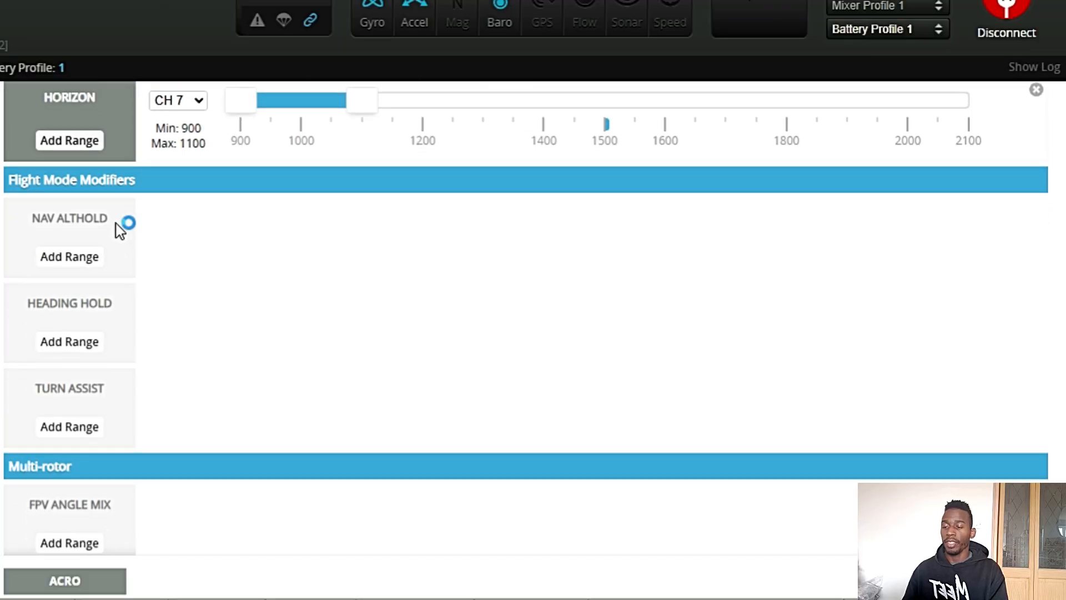
{"action": "left_click", "coordinate": [89, 257]}
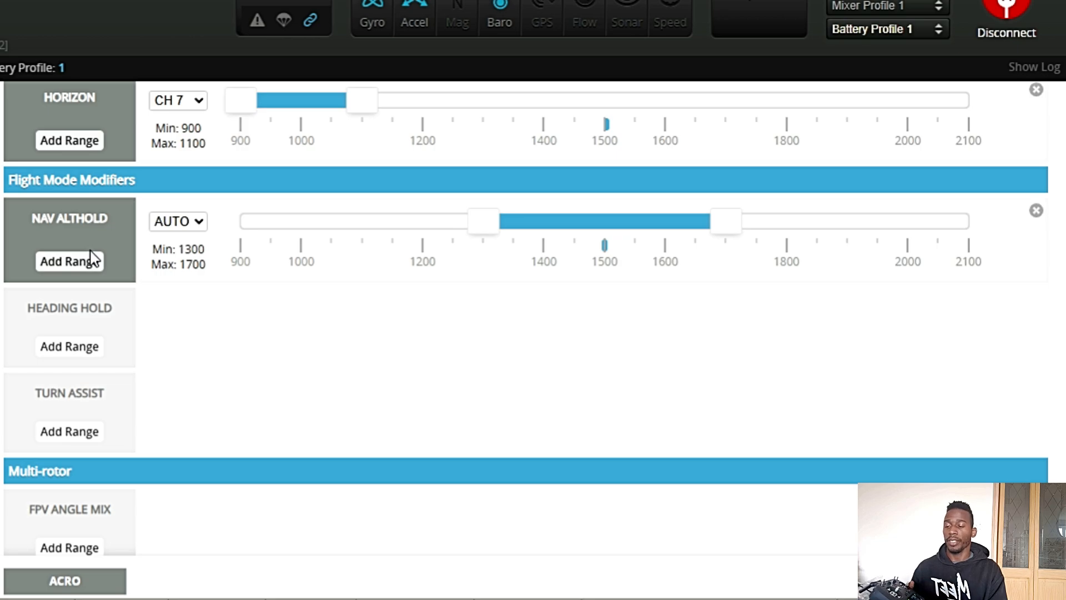
{"action": "left_click", "coordinate": [180, 222]}
{"action": "left_click", "coordinate": [183, 250]}
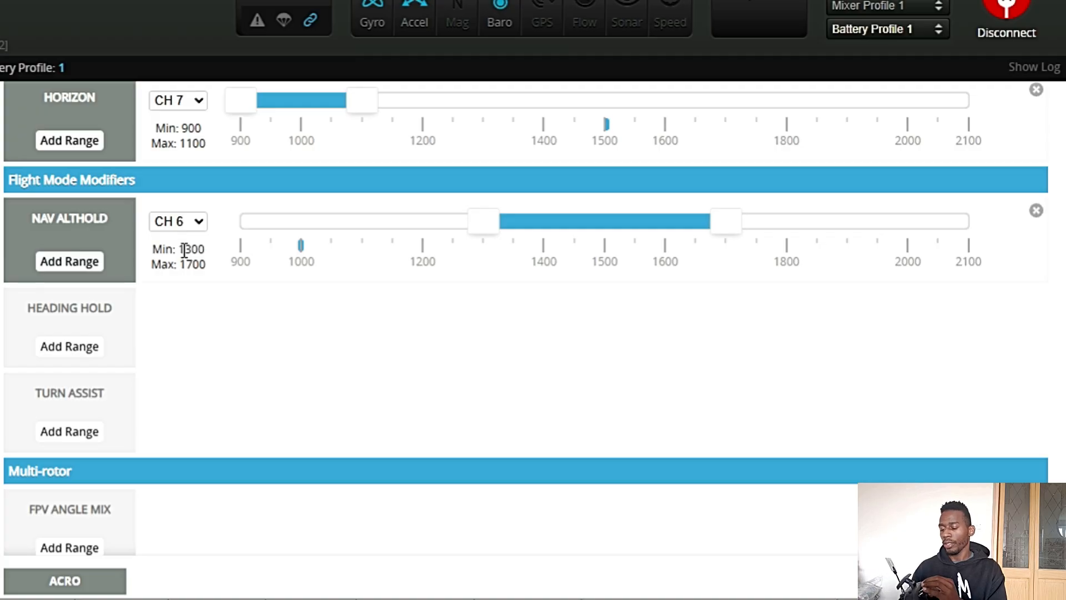
{"action": "left_click", "coordinate": [191, 218]}
{"action": "left_click", "coordinate": [181, 242]}
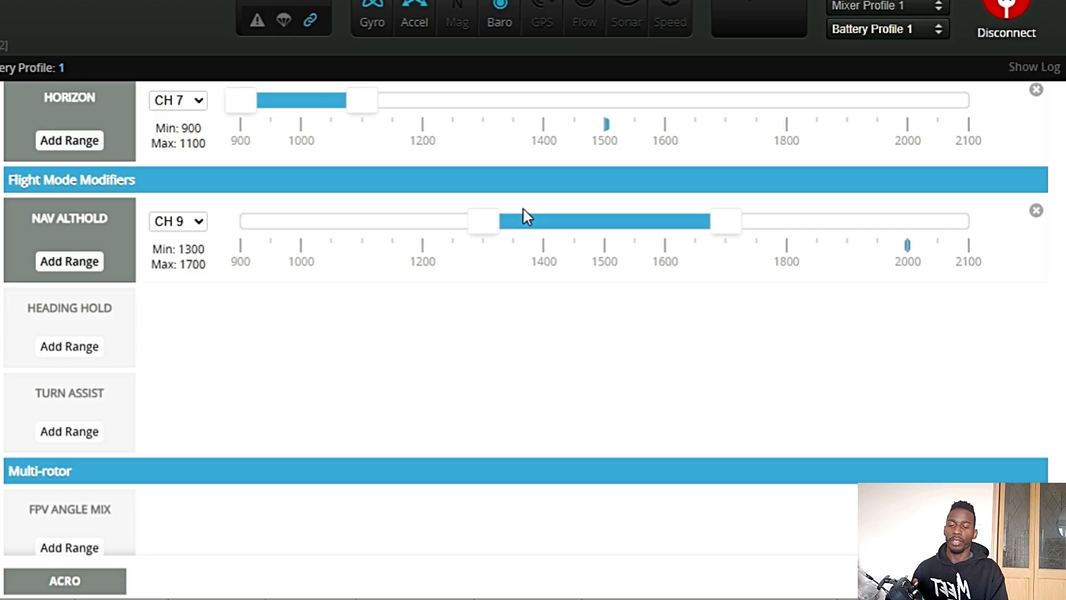
{"action": "left_click", "coordinate": [531, 221]}
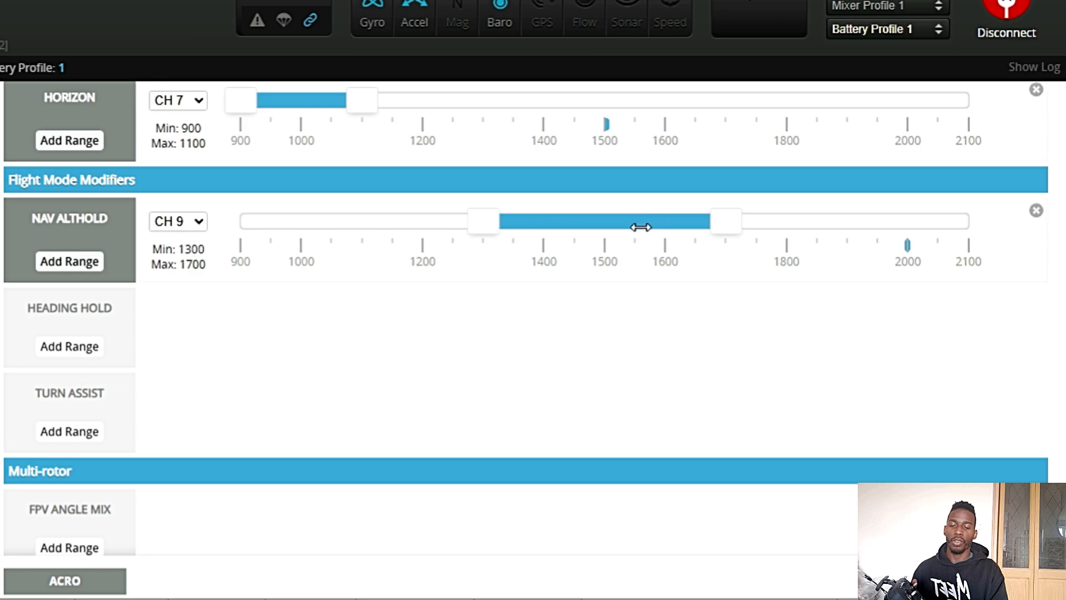
{"action": "left_click_drag", "start_coordinate": [640, 222], "coordinate": [990, 218]}
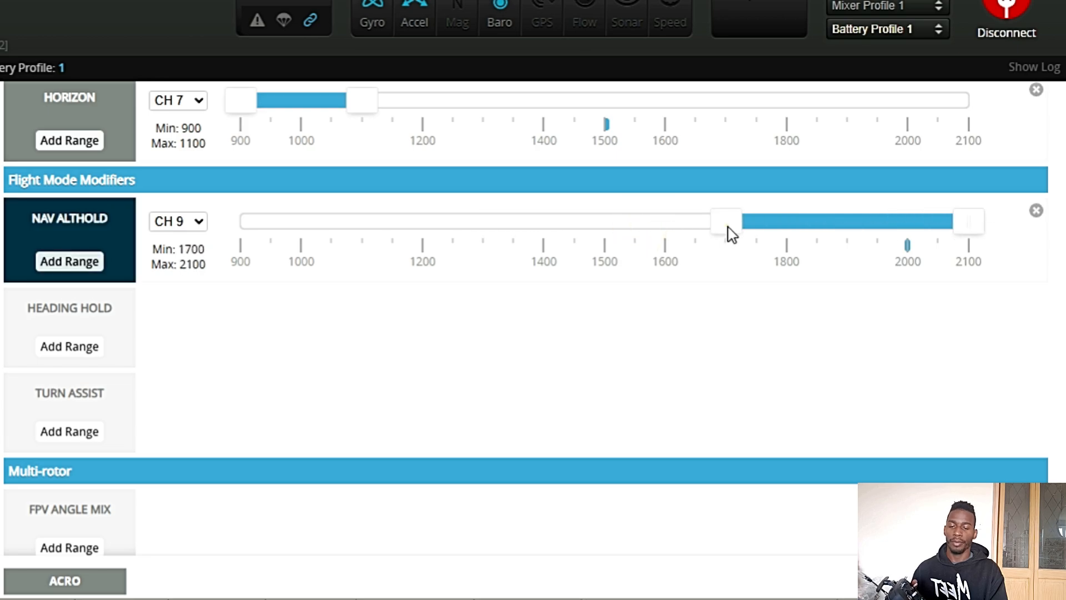
{"action": "left_click_drag", "start_coordinate": [729, 231], "coordinate": [823, 233]}
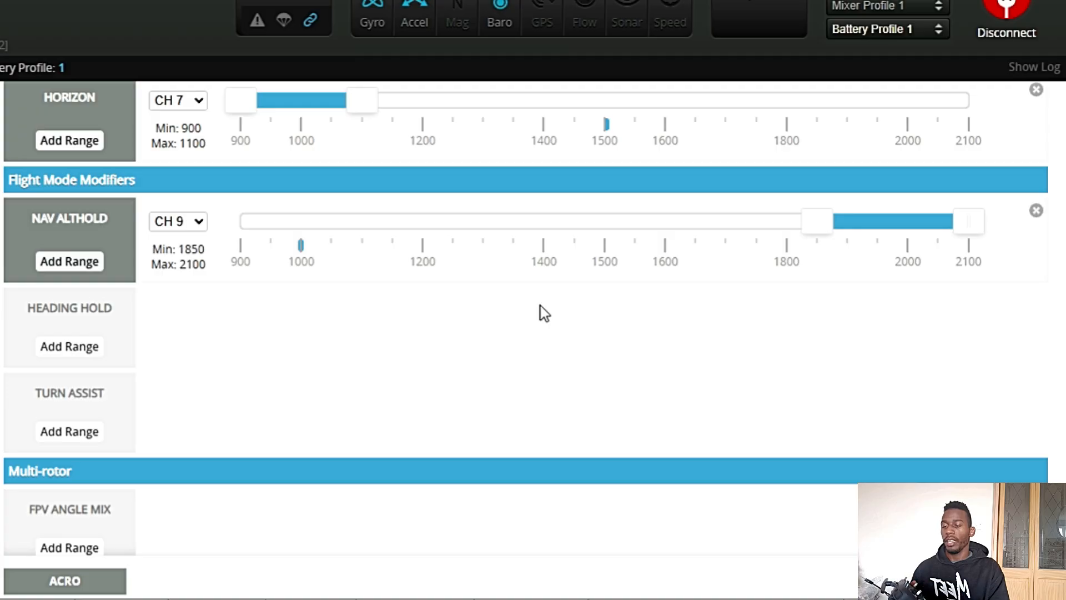
Look through the remaining mode sections from Multi-rotor to Misc Modes and check what the red status indicator means.
{"action": "scroll", "coordinate": [682, 375], "scroll_direction": "down", "scroll_amount": 5}
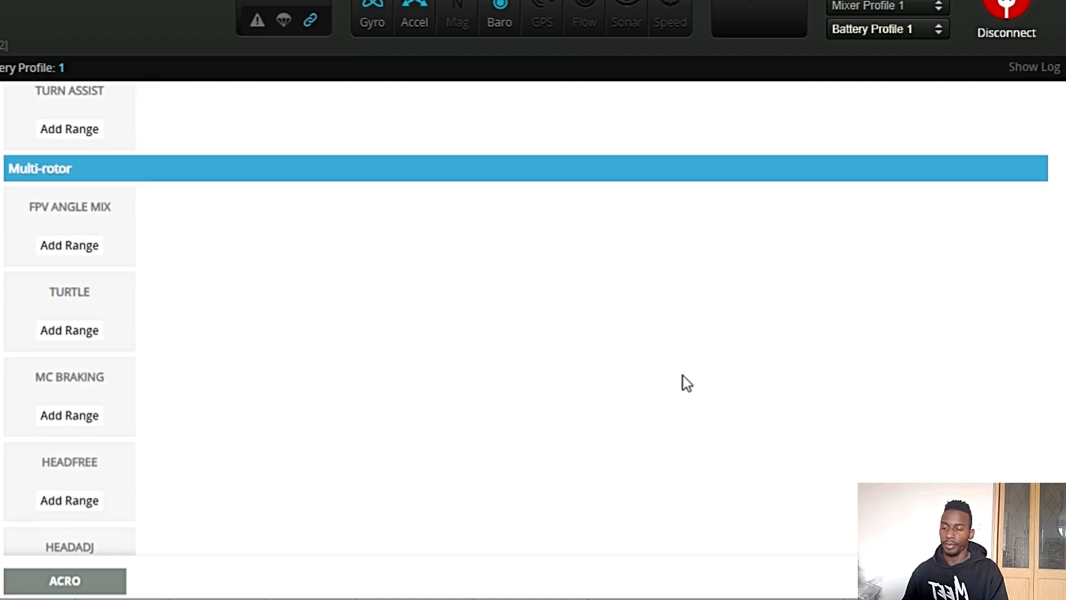
{"action": "scroll", "coordinate": [687, 383], "scroll_direction": "down", "scroll_amount": 5}
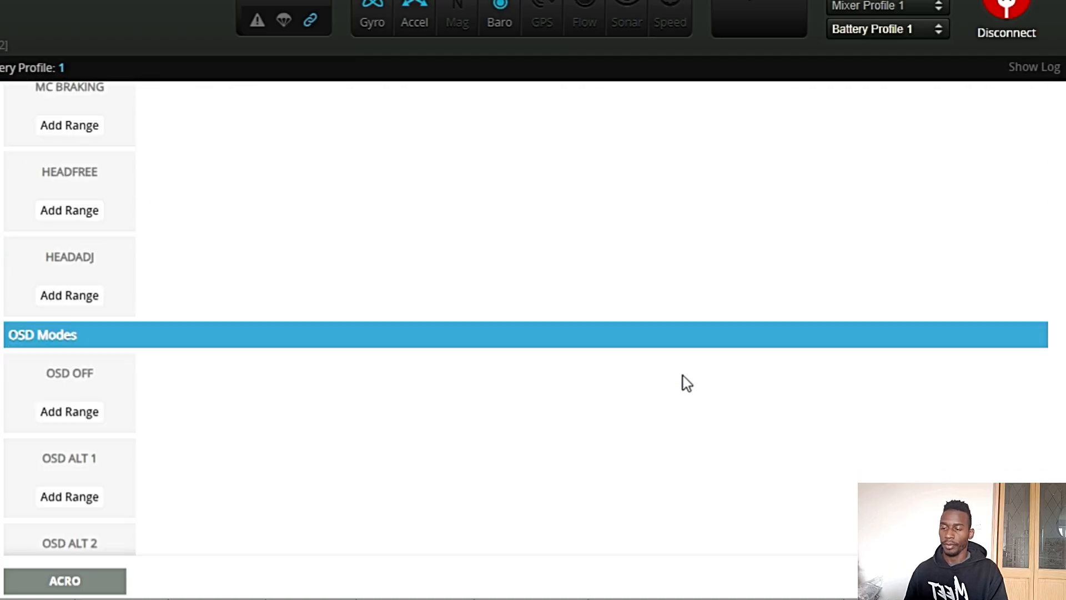
{"action": "scroll", "coordinate": [687, 383], "scroll_direction": "down", "scroll_amount": 4}
{"action": "scroll", "coordinate": [687, 384], "scroll_direction": "up", "scroll_amount": 2}
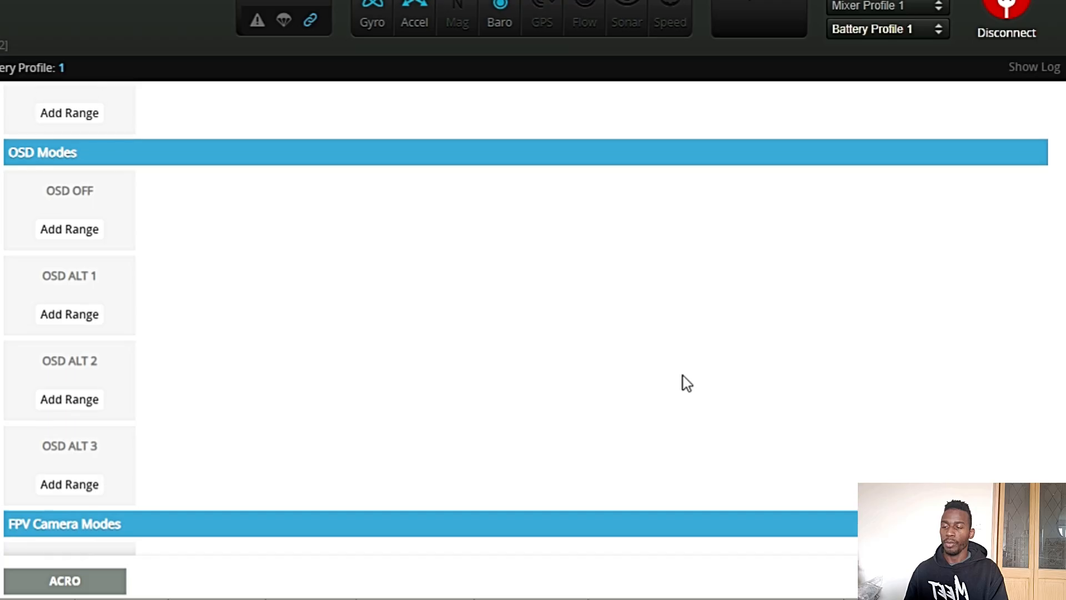
{"action": "scroll", "coordinate": [686, 383], "scroll_direction": "down", "scroll_amount": 1}
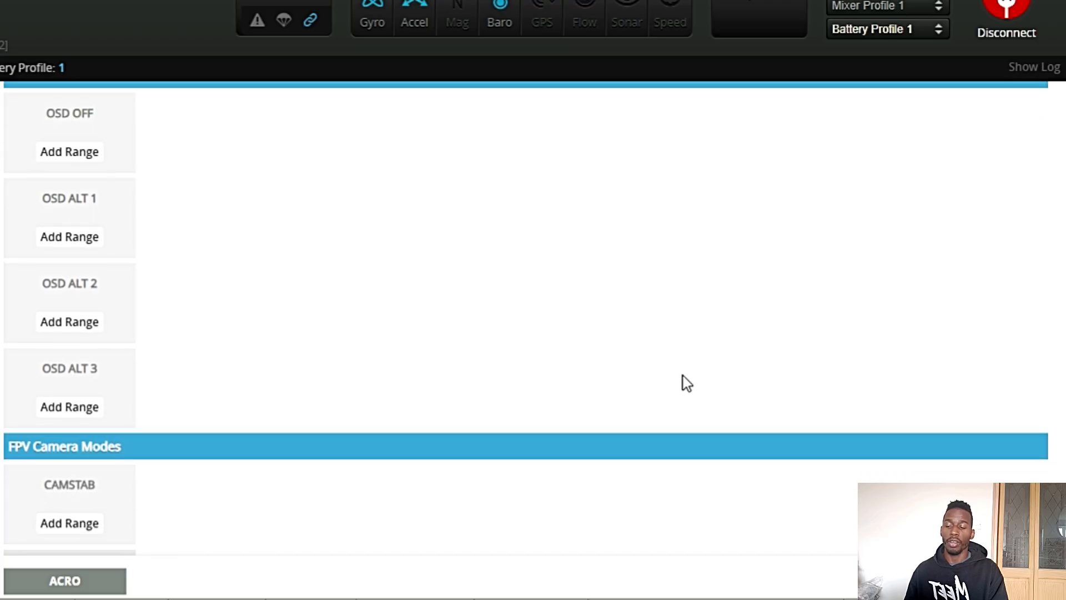
{"action": "scroll", "coordinate": [687, 383], "scroll_direction": "down", "scroll_amount": 4}
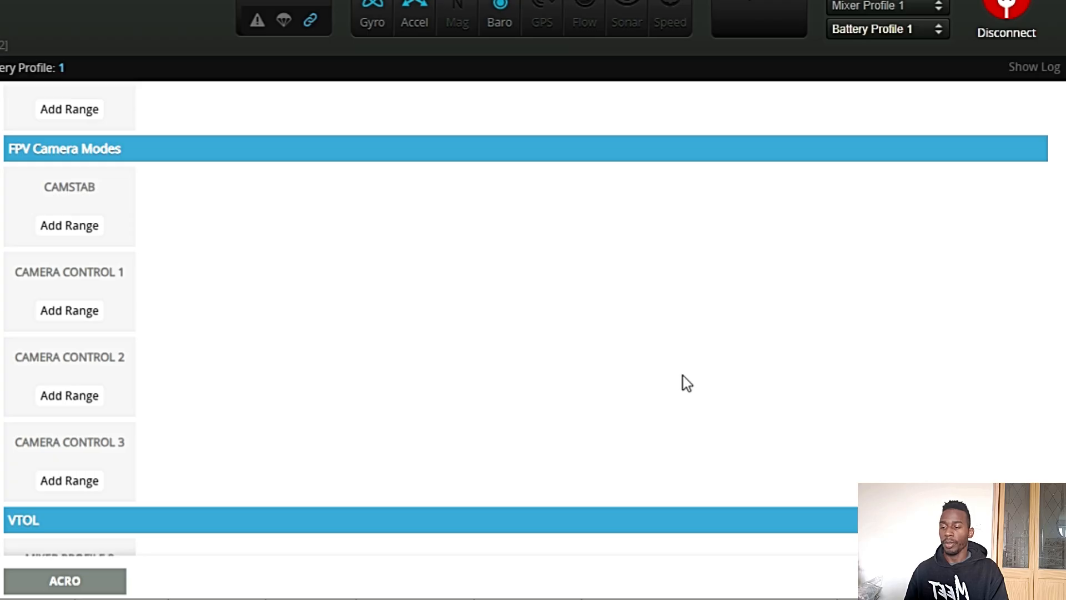
{"action": "scroll", "coordinate": [687, 383], "scroll_direction": "down", "scroll_amount": 6}
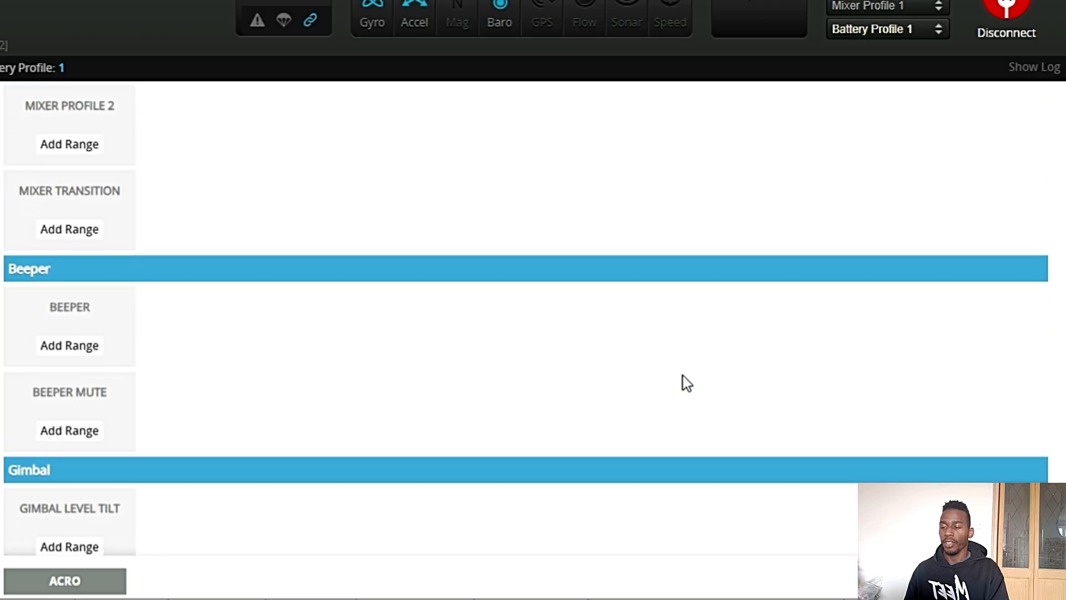
{"action": "scroll", "coordinate": [687, 383], "scroll_direction": "down", "scroll_amount": 8}
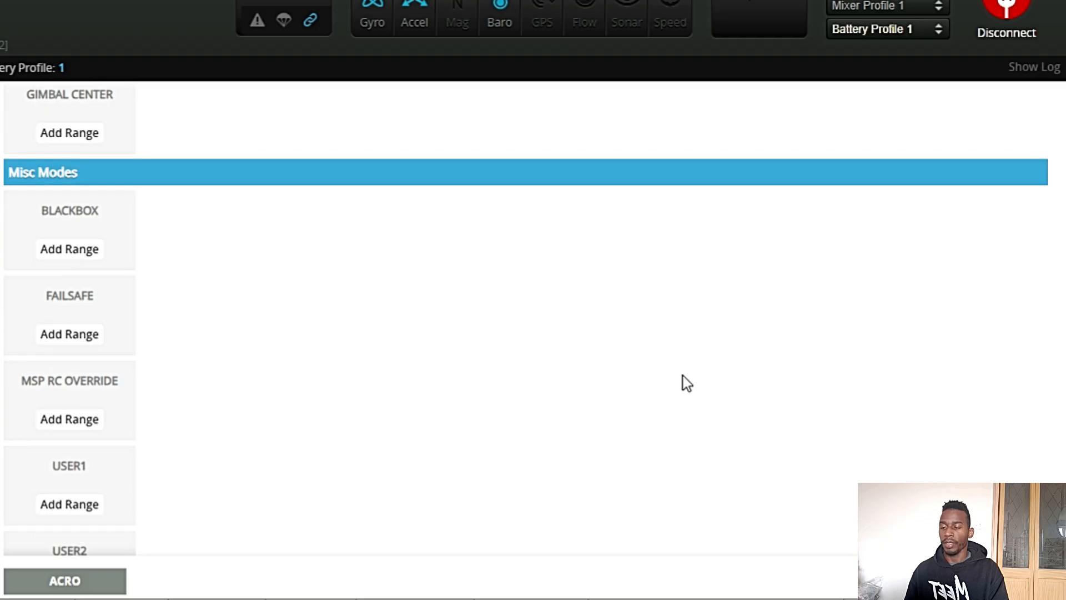
{"action": "scroll", "coordinate": [687, 383], "scroll_direction": "down", "scroll_amount": 1}
{"action": "scroll", "coordinate": [687, 383], "scroll_direction": "down", "scroll_amount": 4}
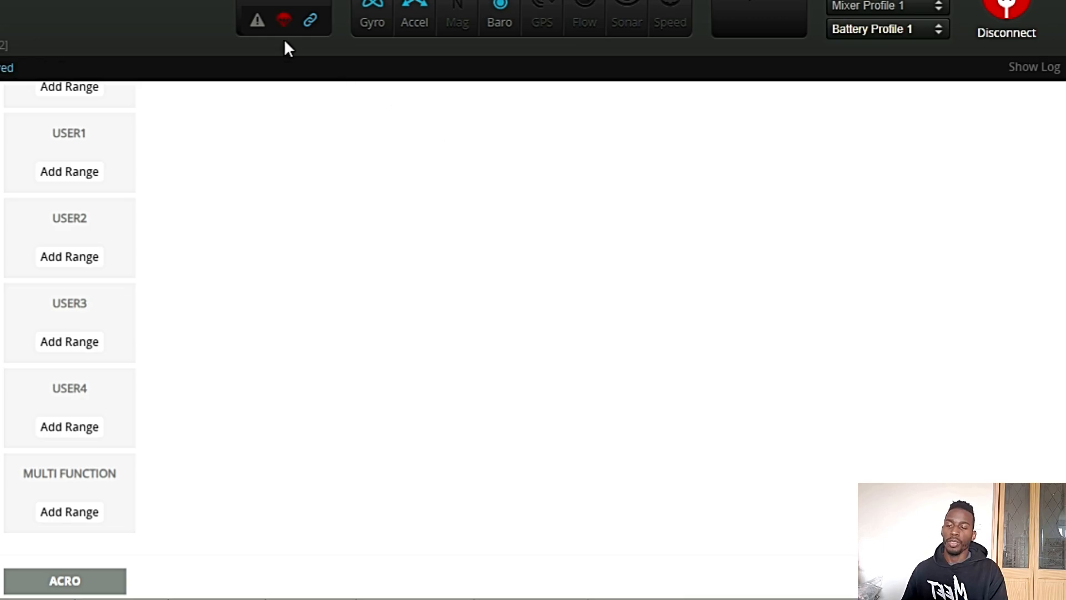
{"action": "mouse_move", "coordinate": [279, 23]}
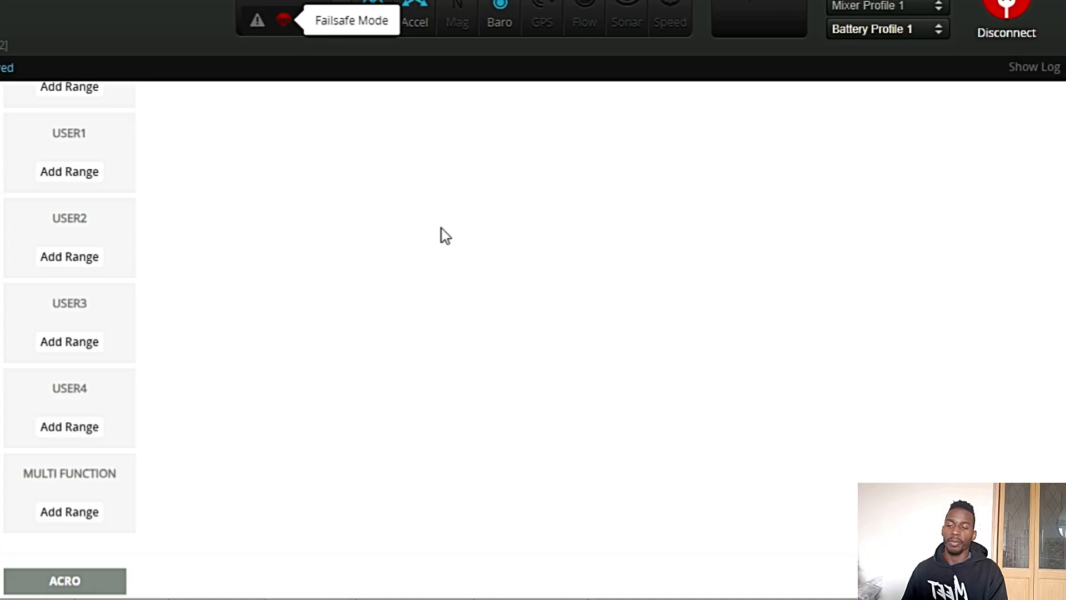
{"action": "scroll", "coordinate": [526, 333], "scroll_direction": "up", "scroll_amount": 15}
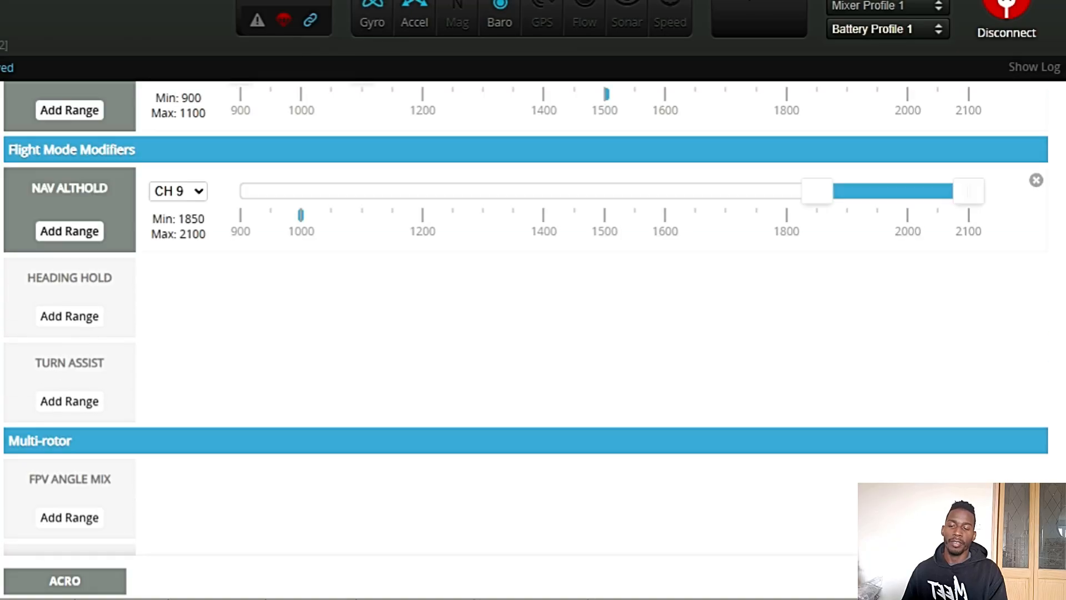